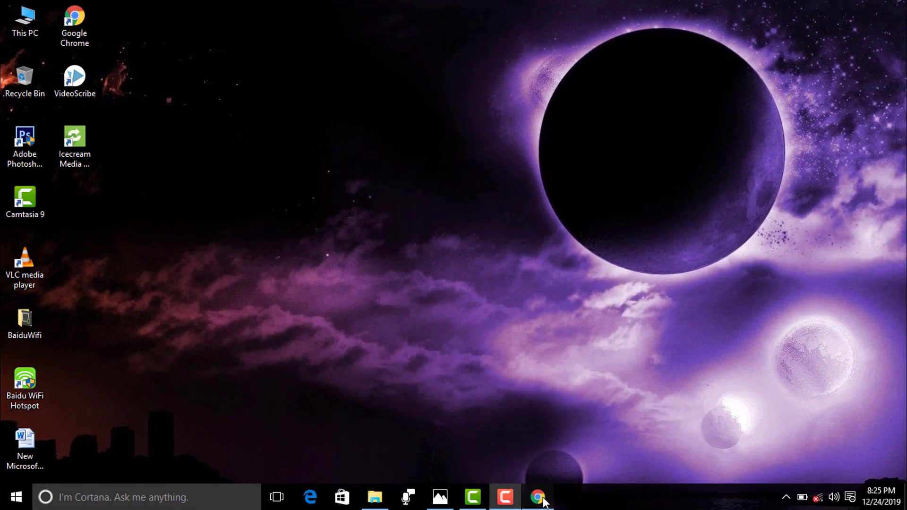
Launch Google Chrome from the taskbar, bringing up the Flipkart, Amazon, YouTube and Google tabs.
left_click(543, 500)
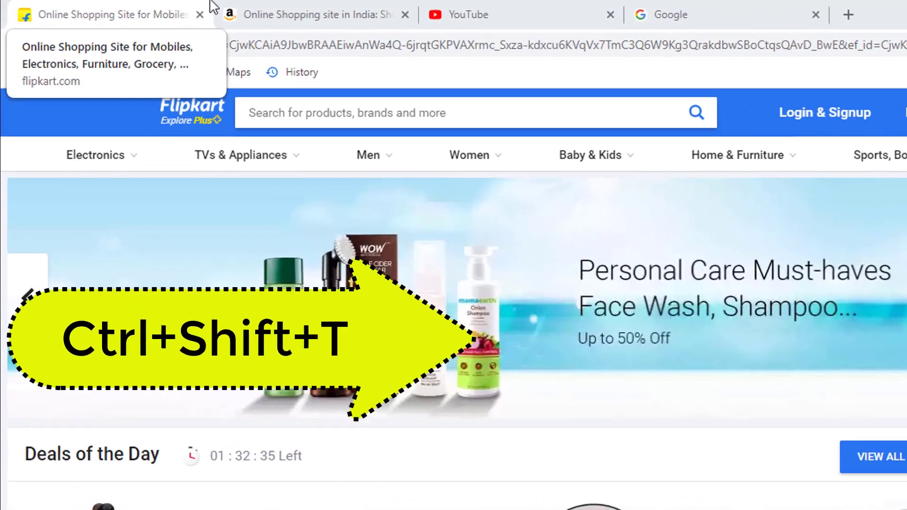
Close the Google, YouTube and Amazon tabs with their X buttons.
left_click(279, 7)
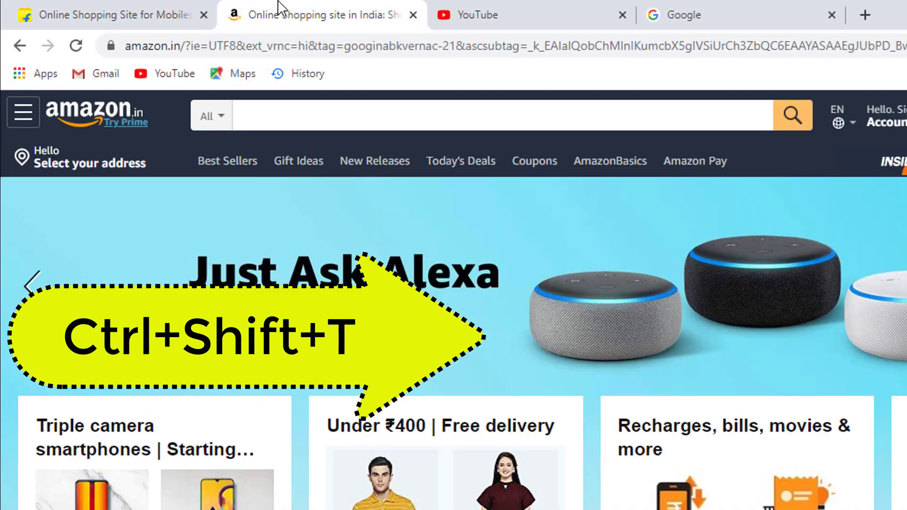
left_click(522, 6)
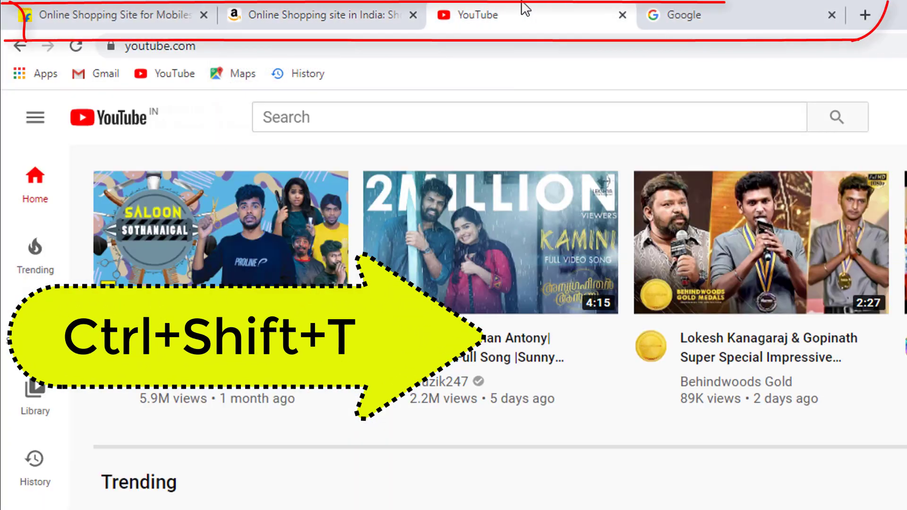
left_click(827, 19)
left_click(833, 15)
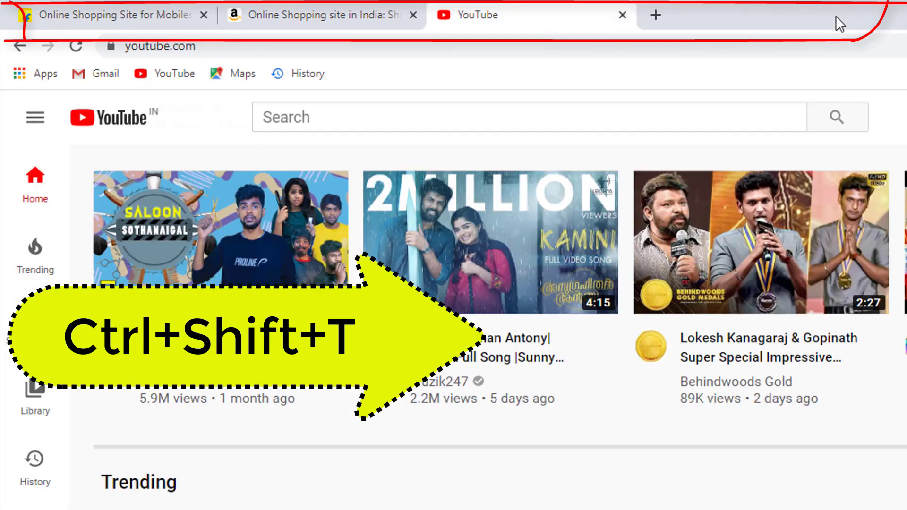
left_click(623, 15)
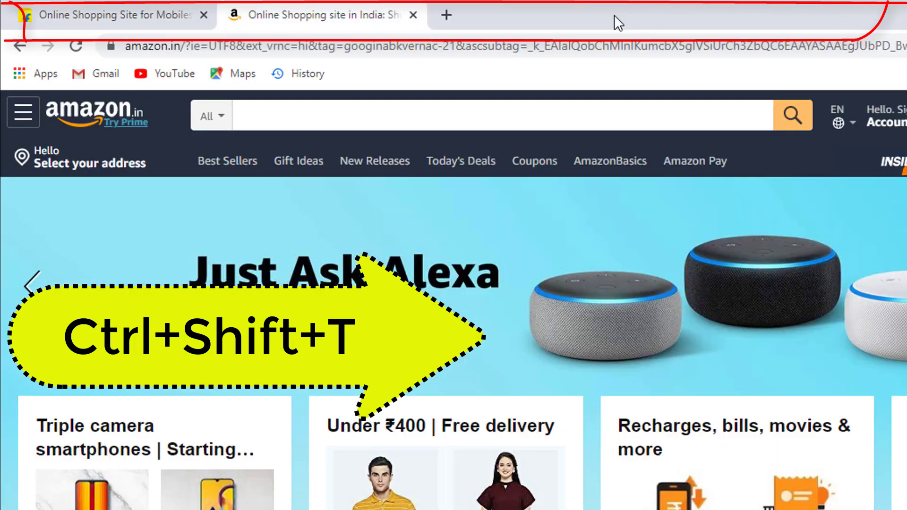
left_click(409, 15)
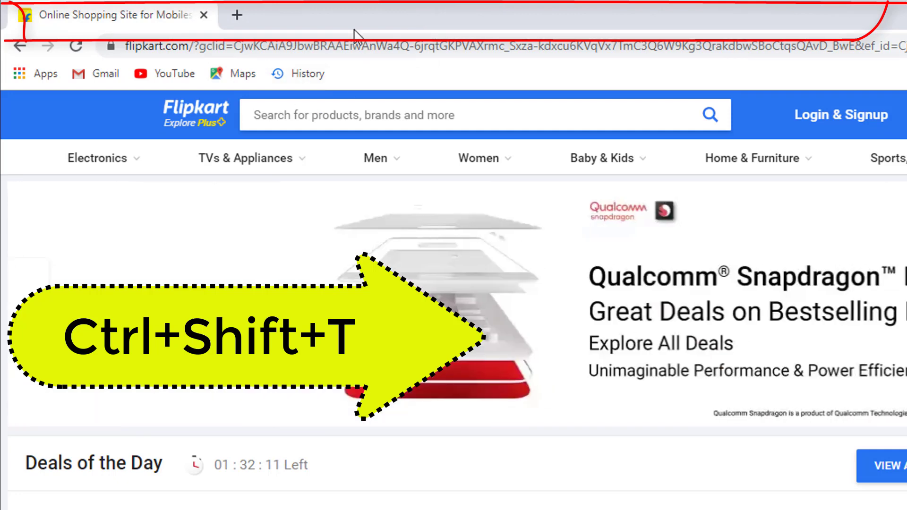
Restore the Amazon, YouTube and Google tabs with Ctrl+Shift+T, then revisit Flipkart and Amazon.
key("ctrl+shift+t")
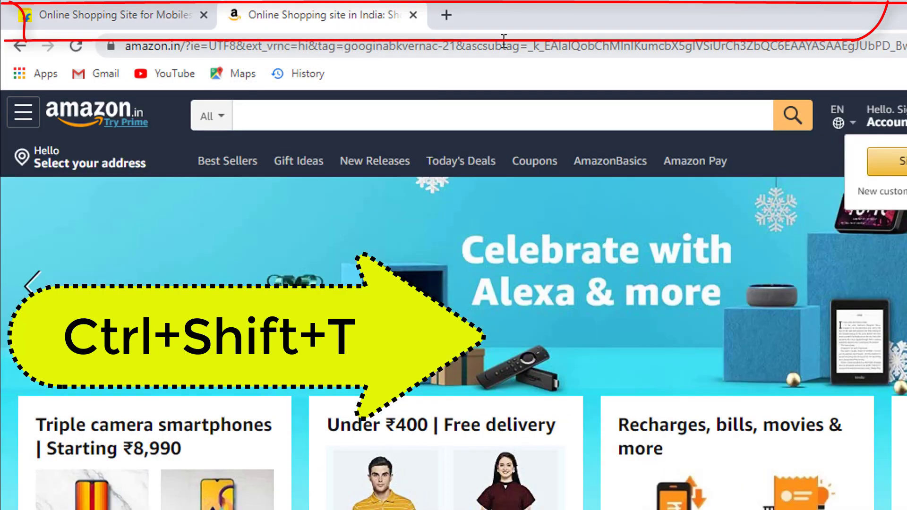
key("ctrl+shift+t")
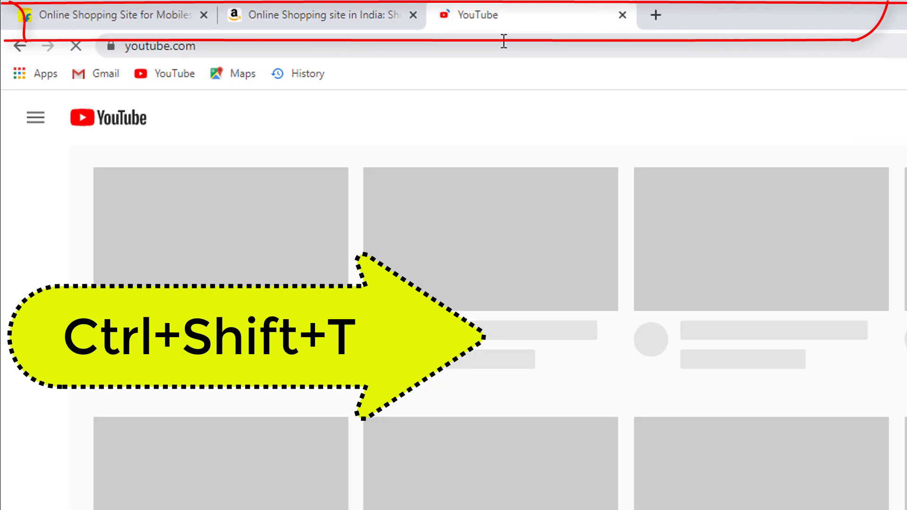
key("ctrl+shift+t")
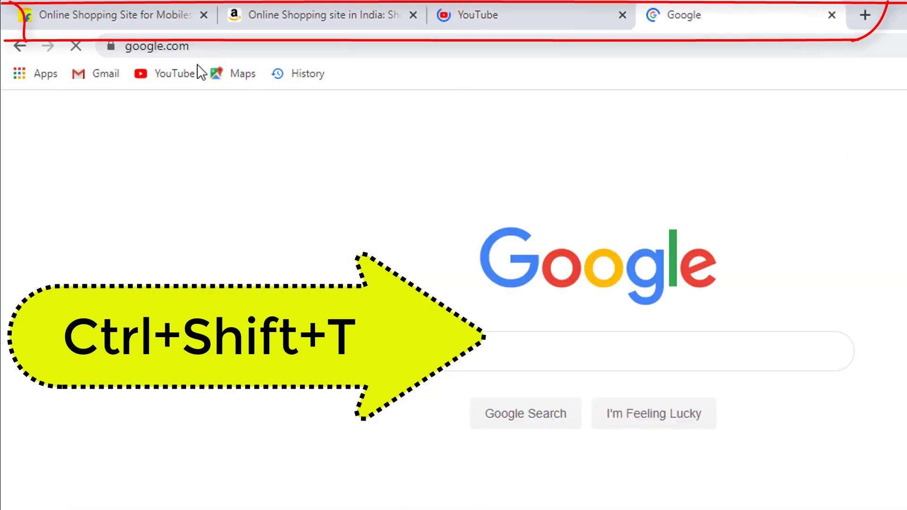
left_click(135, 15)
left_click(320, 15)
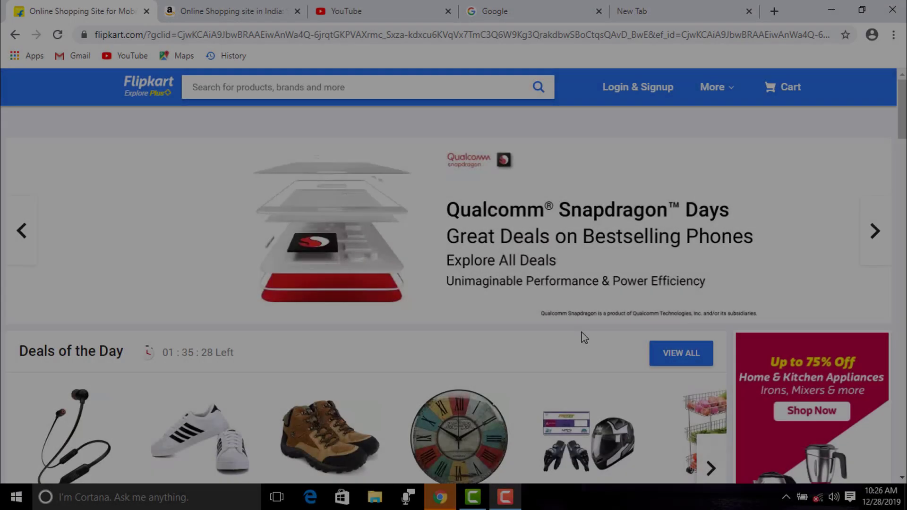
Select and delete the Flipkart address with Ctrl+L, then start typing 'WW' in the address bar.
key("ctrl+l")
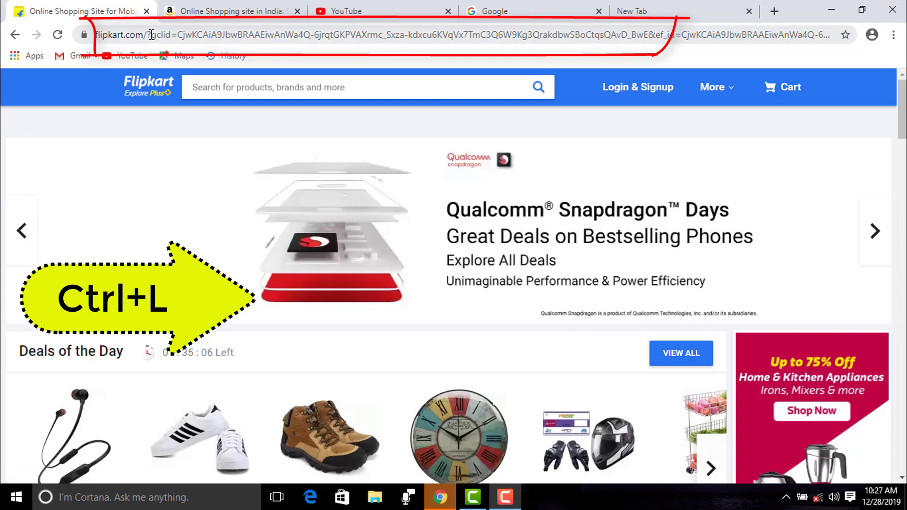
key("ctrl+l")
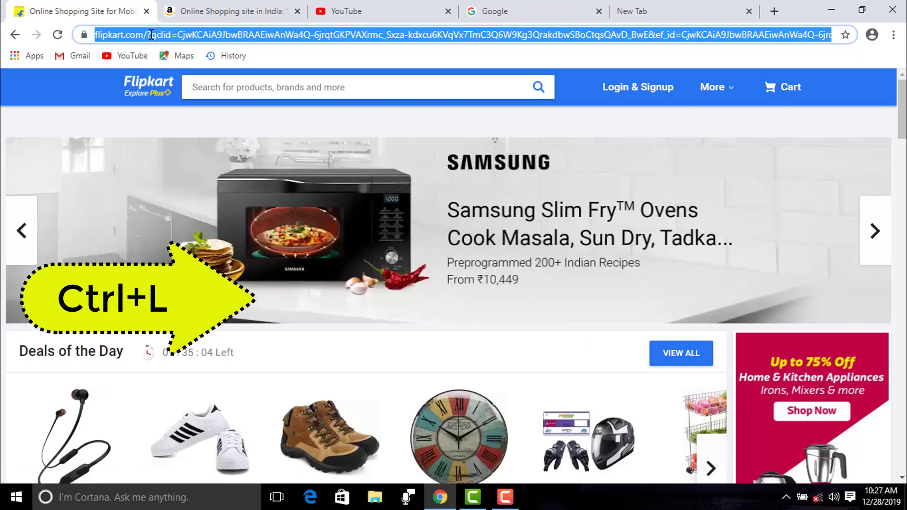
key("Delete")
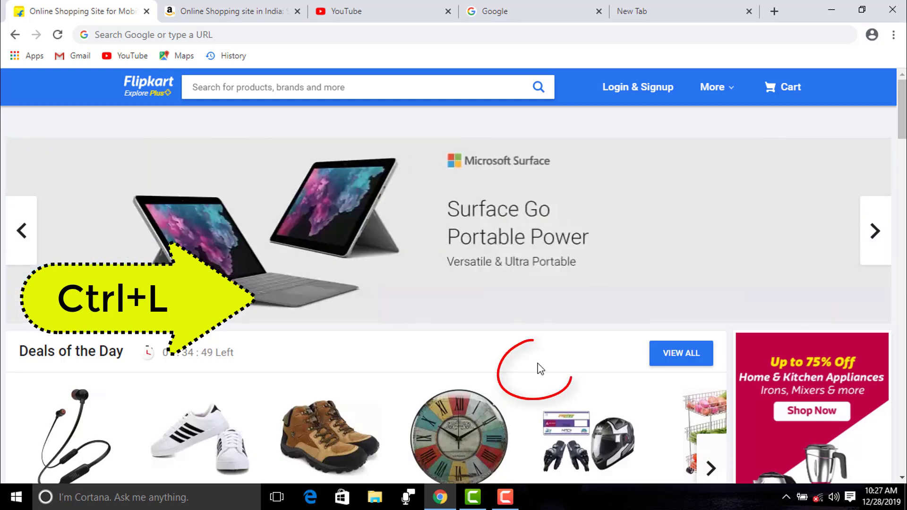
key("ctrl+l")
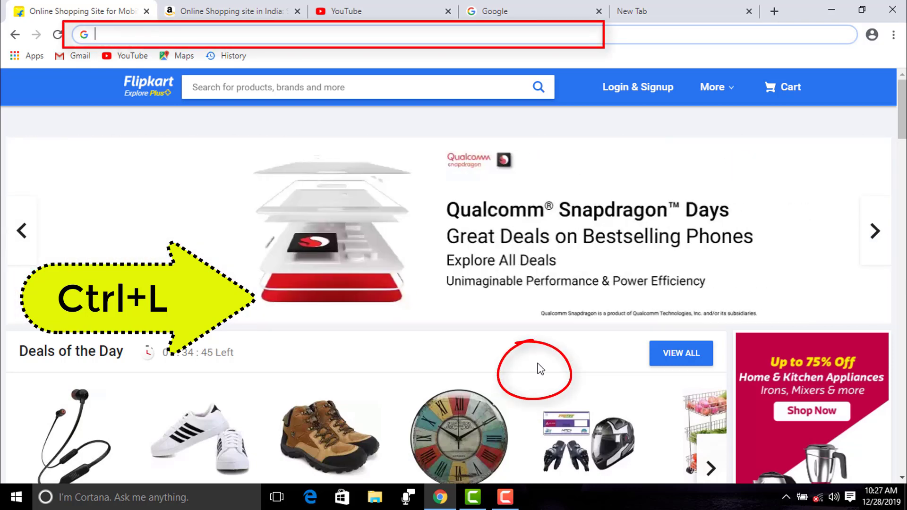
type("WW")
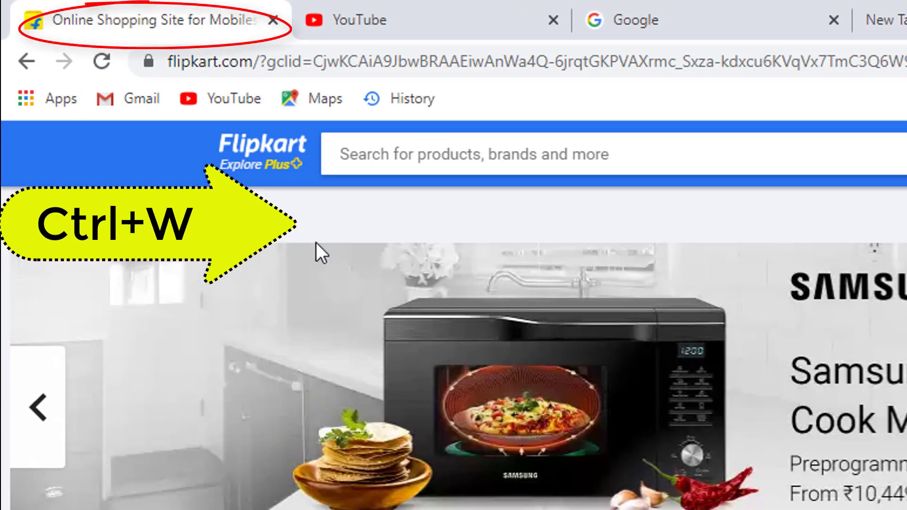
Close the Flipkart and YouTube tabs with Ctrl+W, then the whole window with Ctrl+Shift+W.
key("ctrl+w")
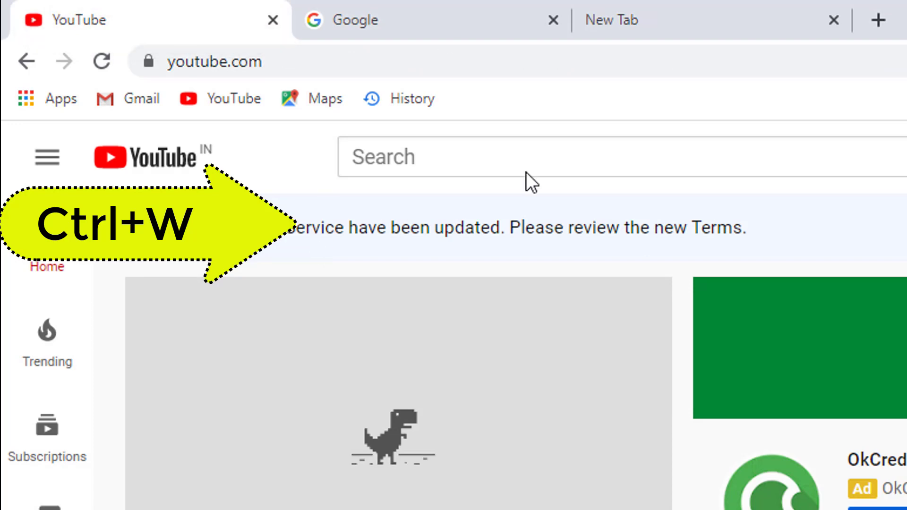
key("ctrl+w")
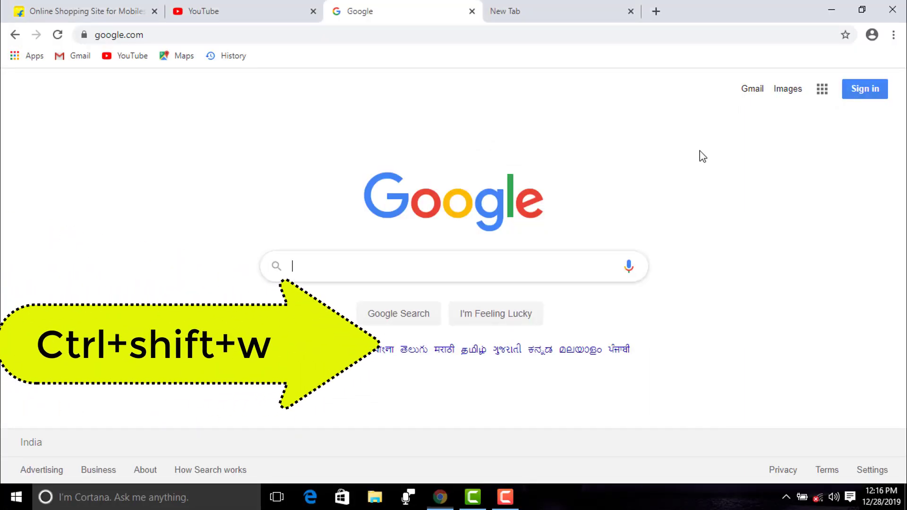
key("ctrl+shift+w")
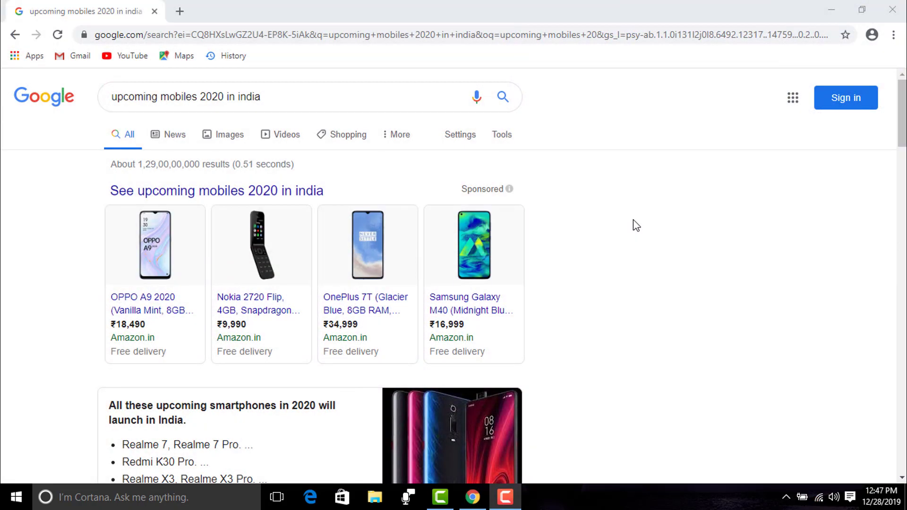
key("space")
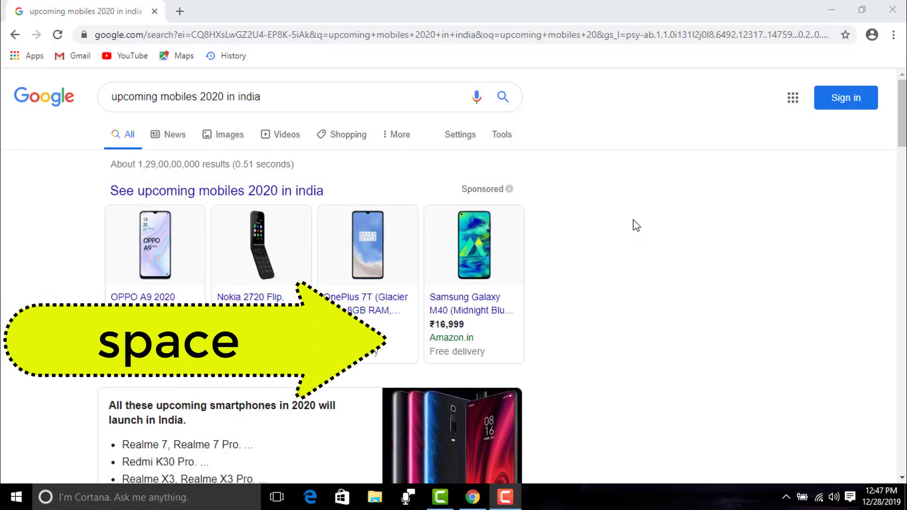
key("space")
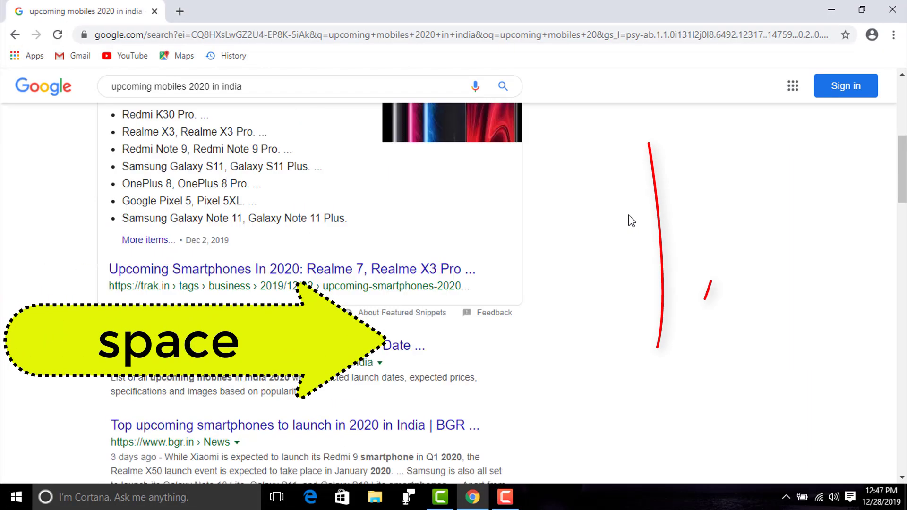
key("space")
key("space")
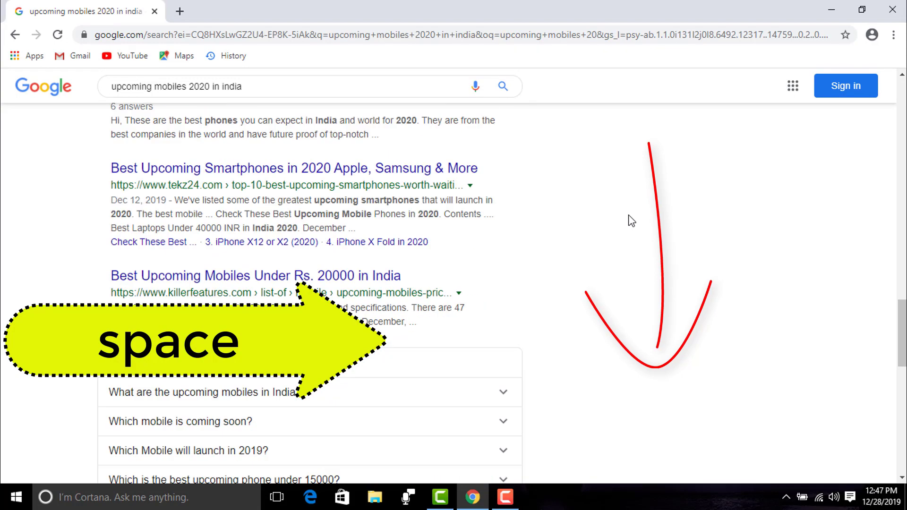
key("space")
key("space")
key("space")
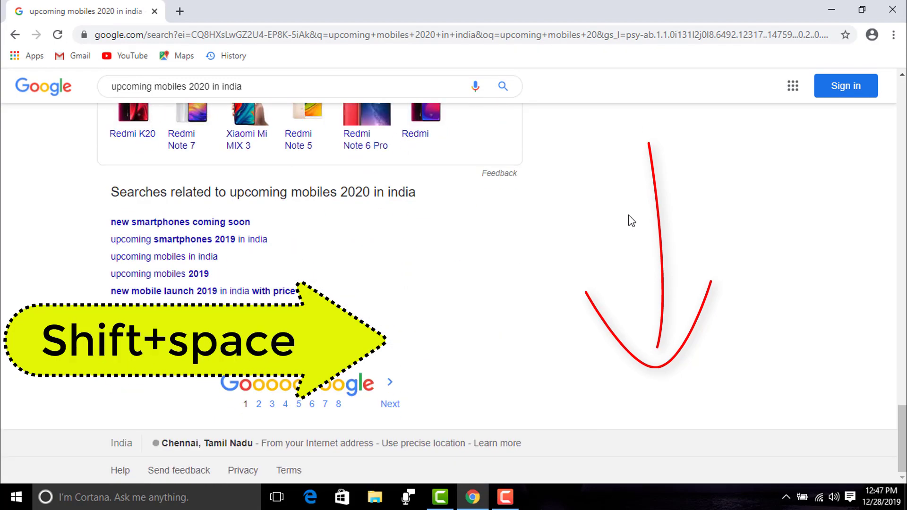
key("shift+space")
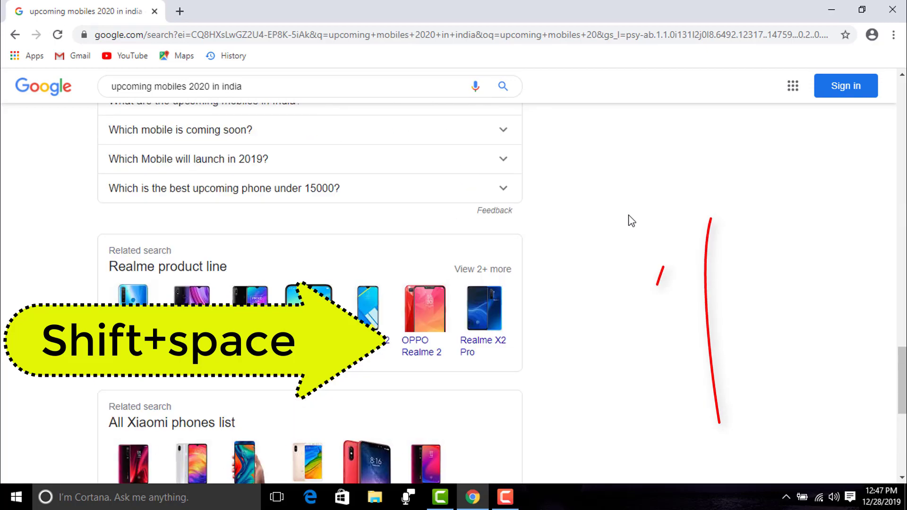
key("shift+space")
key("shift+space")
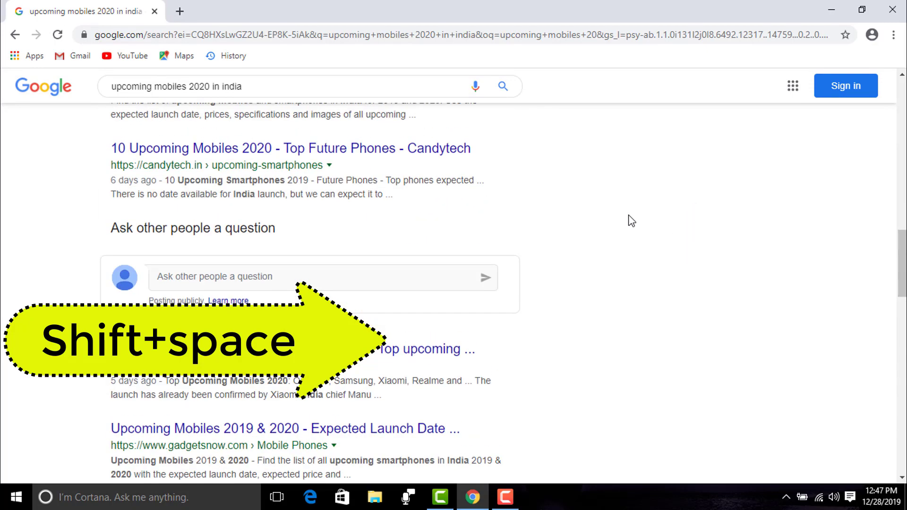
key("shift+space")
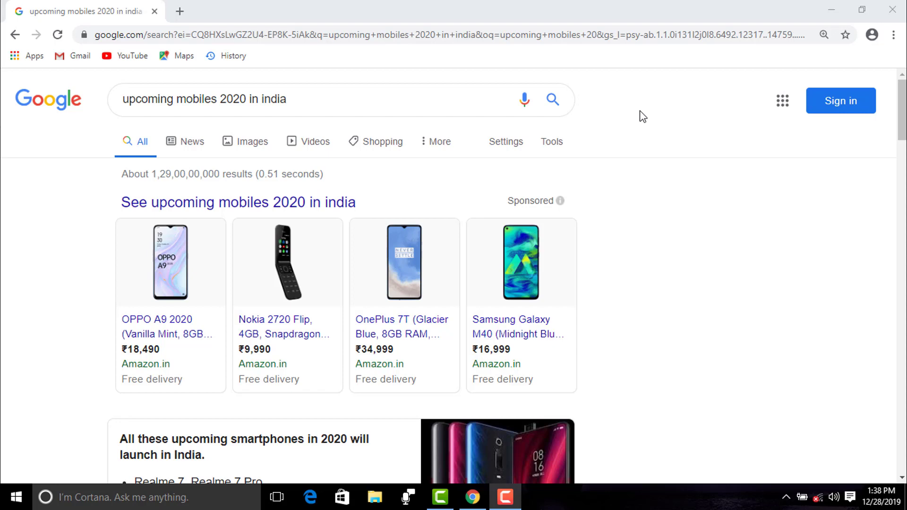
key("End")
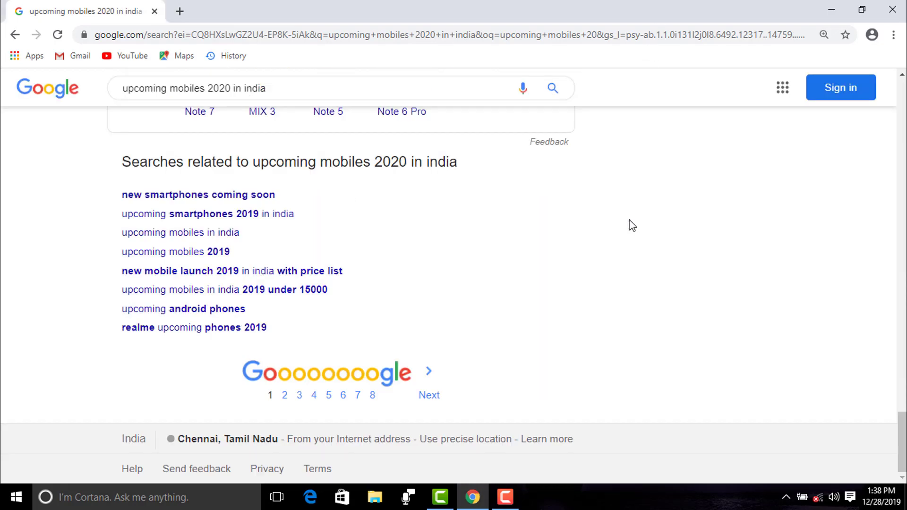
key("Home")
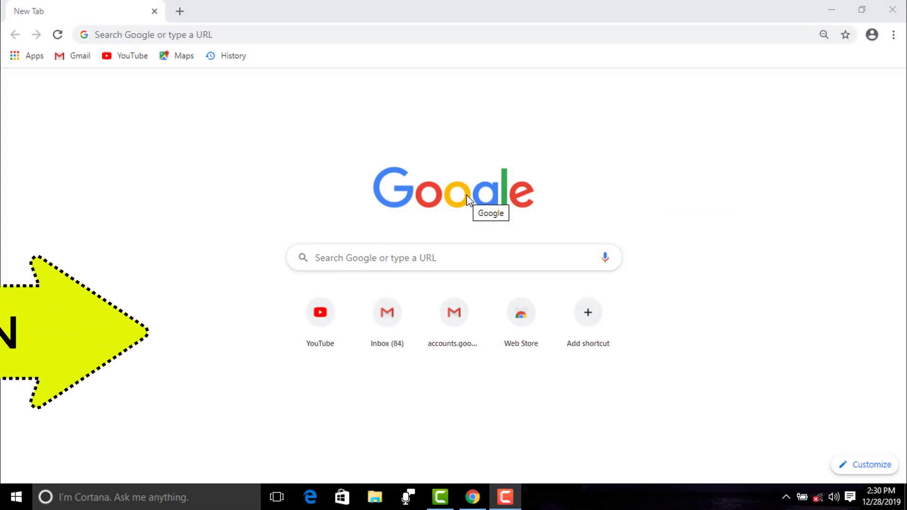
Open an incognito window with Ctrl+Shift+N and highlight, then deselect, 'incognito' in its heading.
key("ctrl+shift+n")
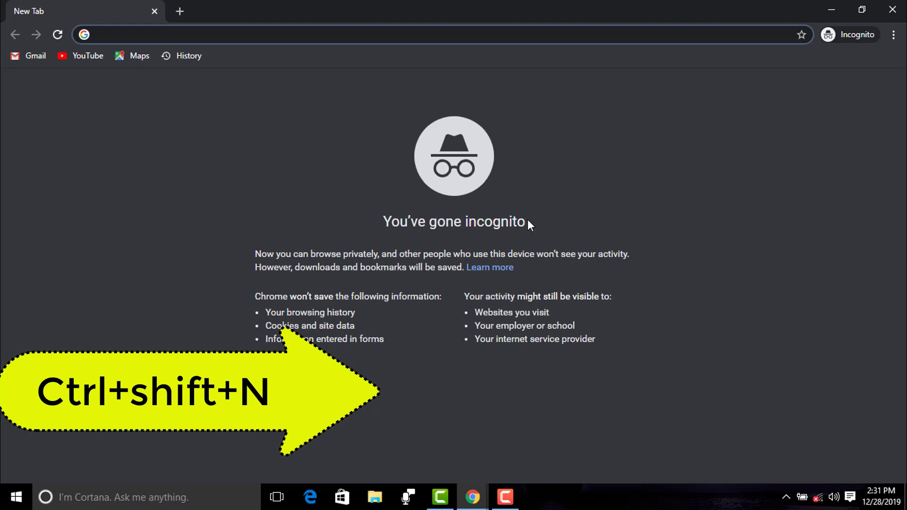
left_click_drag(527, 221, 467, 223)
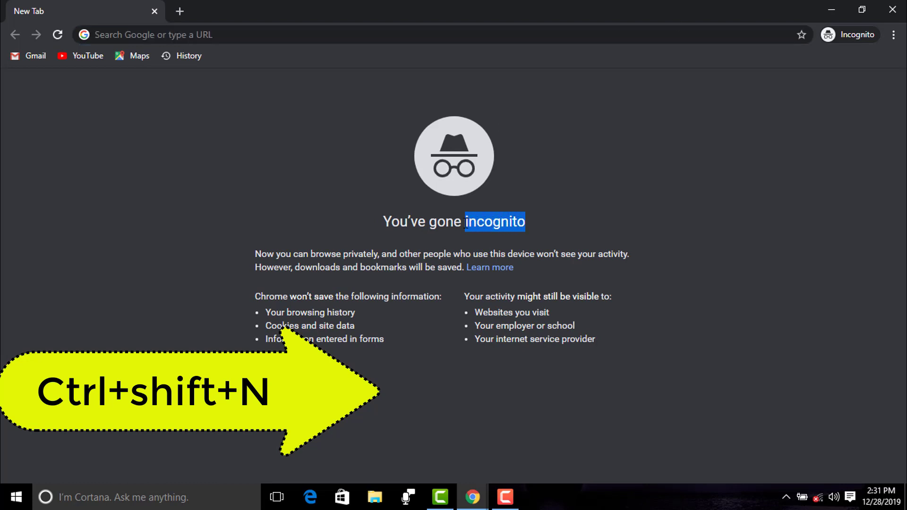
left_click(506, 128)
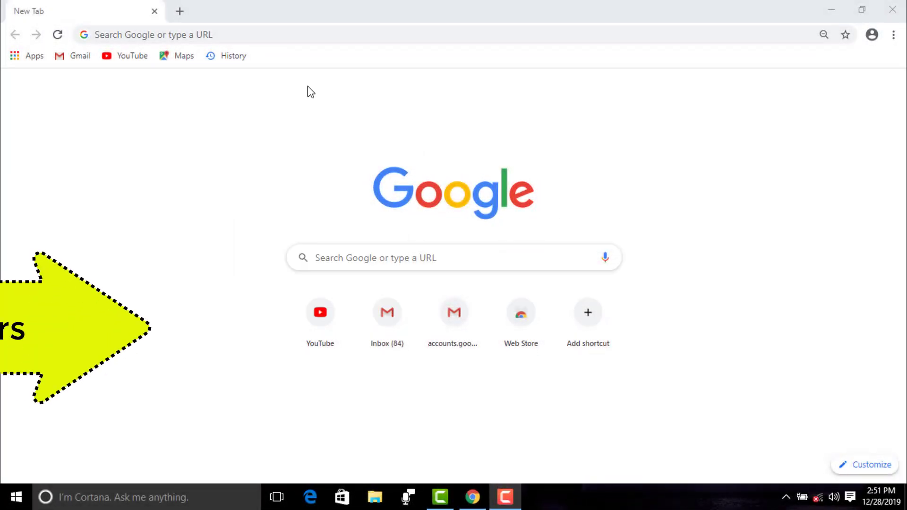
Fill the tab strip with new tabs using the + button.
left_click(183, 14)
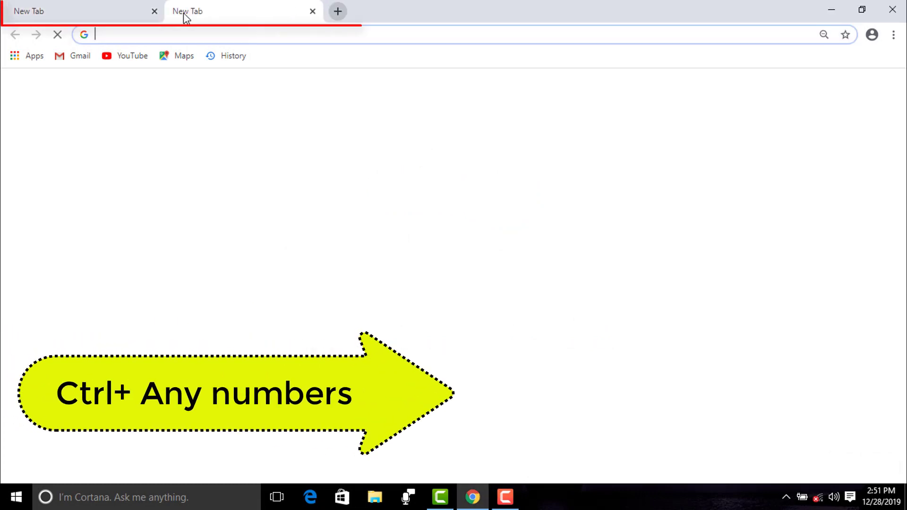
left_click(338, 14)
left_click(498, 13)
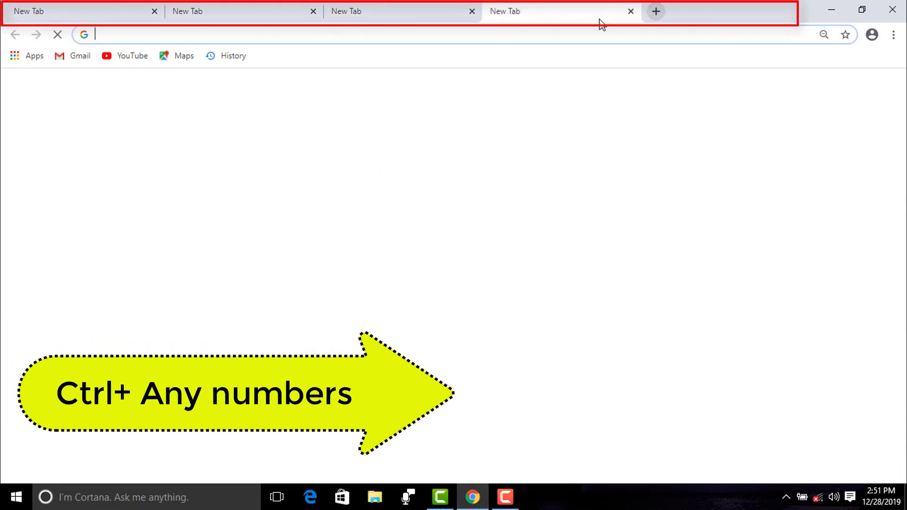
left_click(657, 14)
left_click(775, 12)
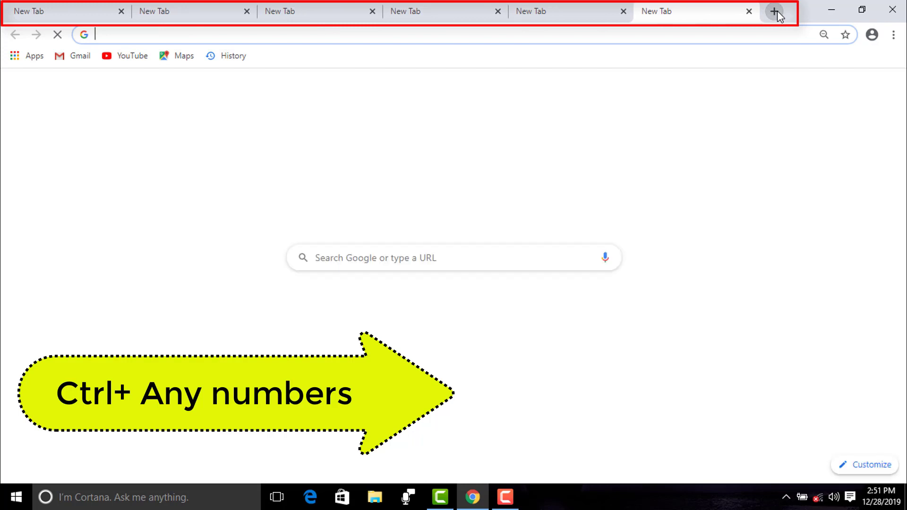
left_click(775, 12)
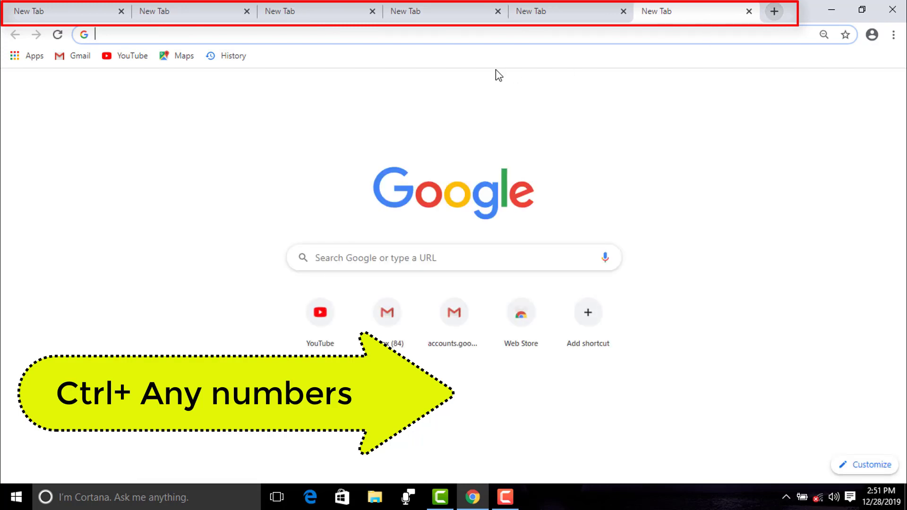
Jump to the first, last and fourth tabs with Ctrl+1, Ctrl+9 and Ctrl+4.
key("ctrl+1")
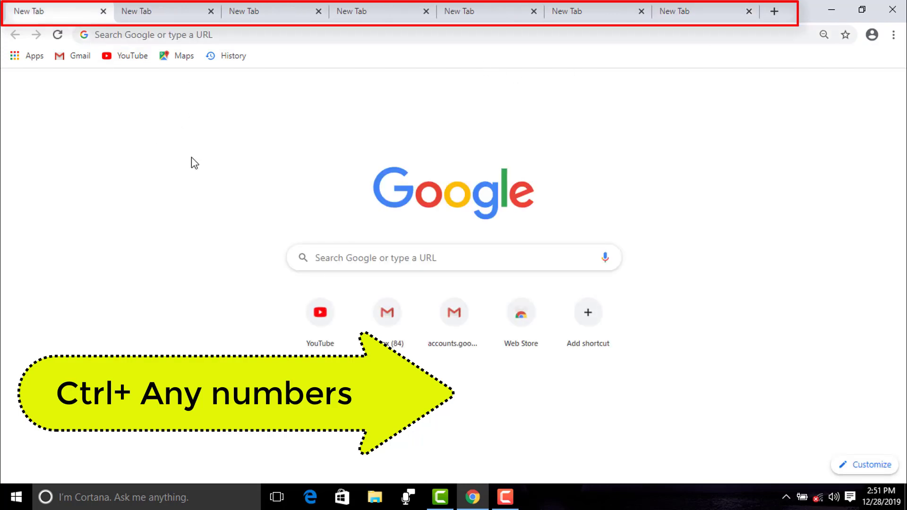
key("ctrl+9")
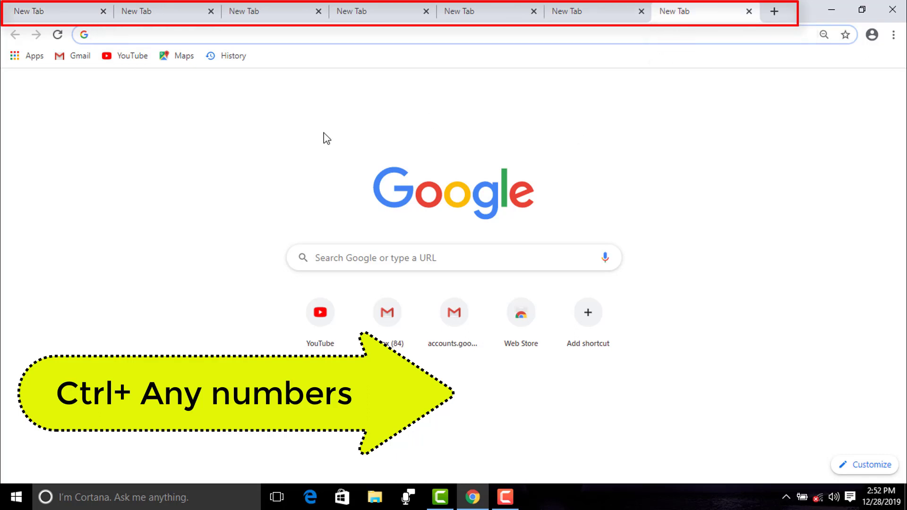
key("ctrl+4")
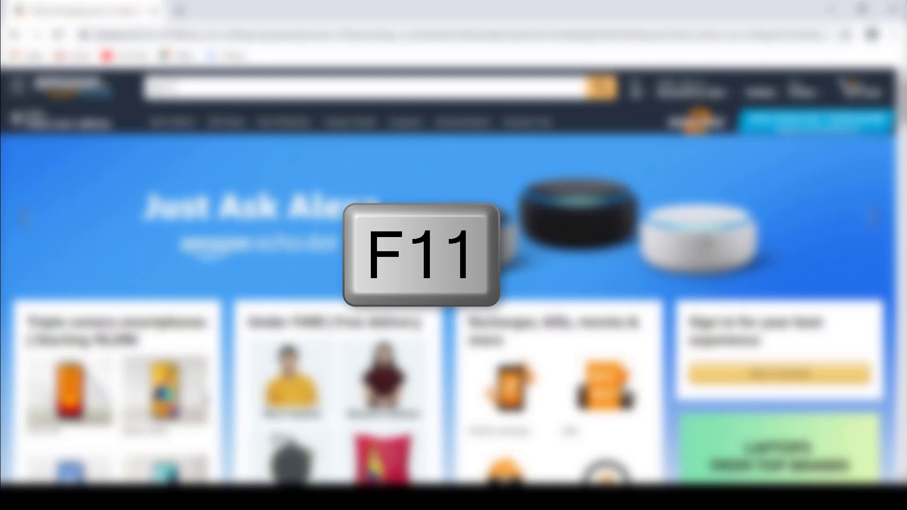
key("F11")
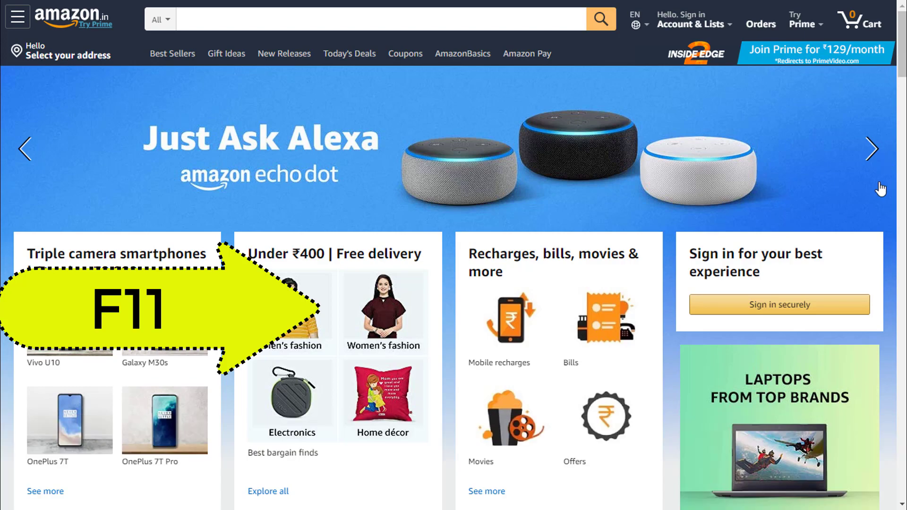
key("F11")
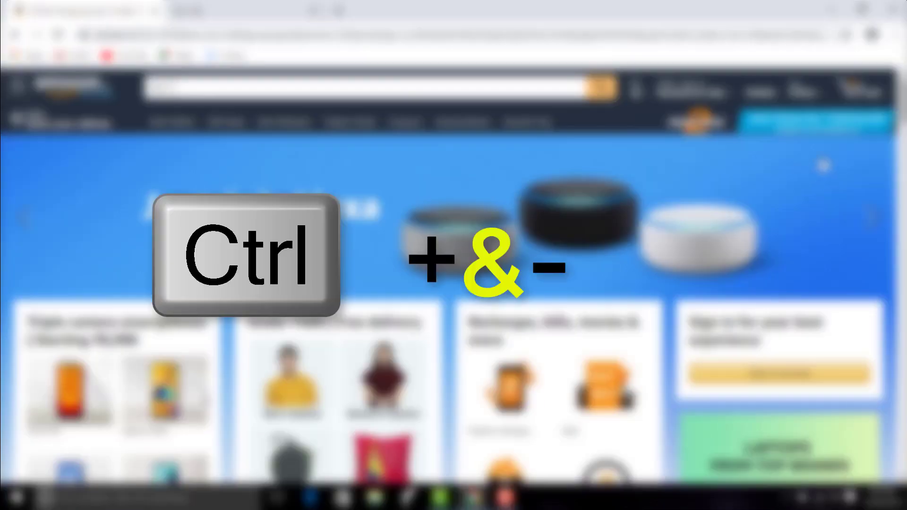
scroll(454, 293, "down", 3)
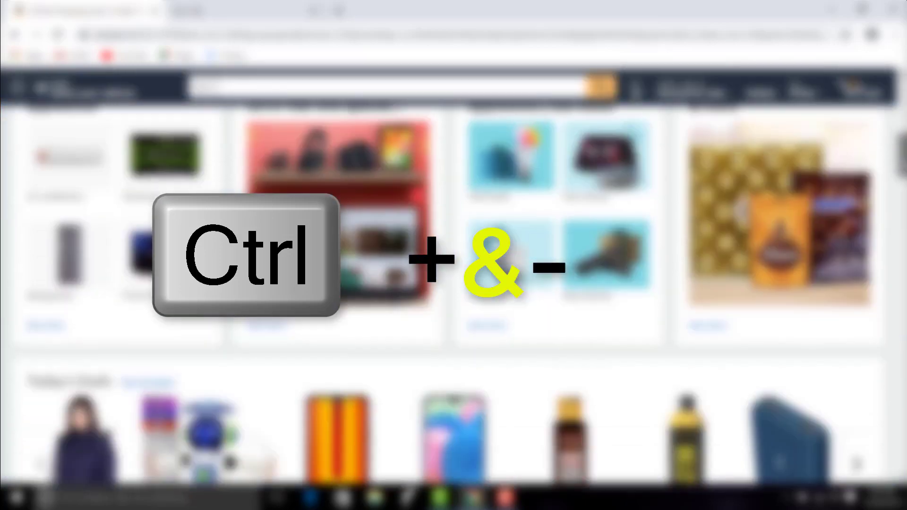
scroll(453, 293, "down", 5)
scroll(454, 293, "down", 2)
scroll(454, 293, "down", 2)
scroll(454, 293, "down", 5)
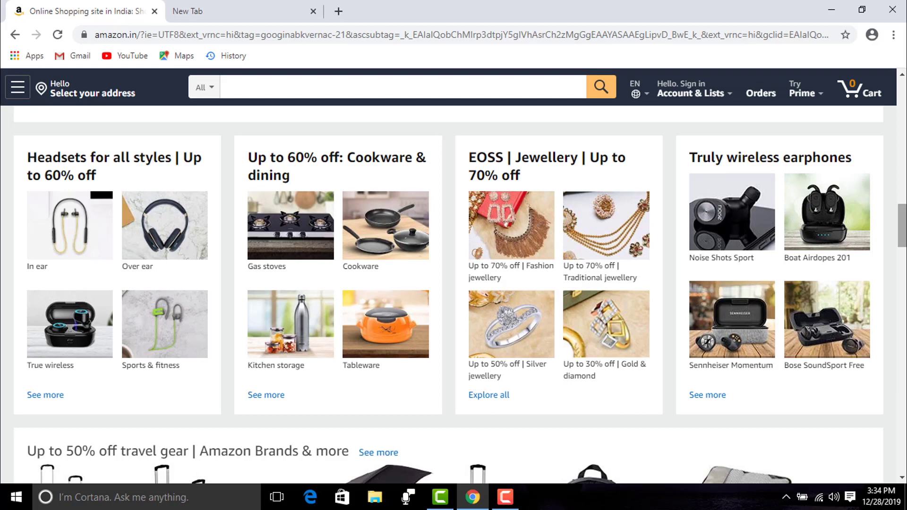
key("ctrl+plus")
key("ctrl+plus")
key("ctrl+plus")
key("ctrl+plus")
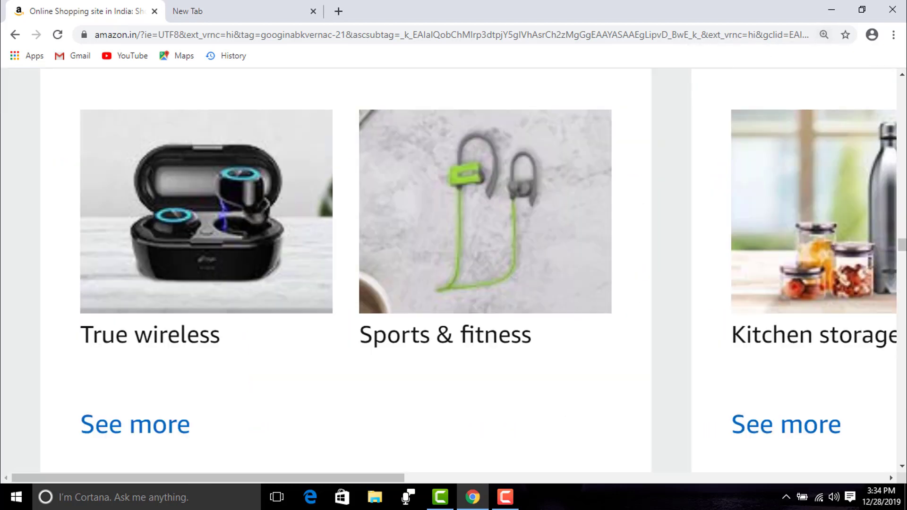
key("ctrl+plus")
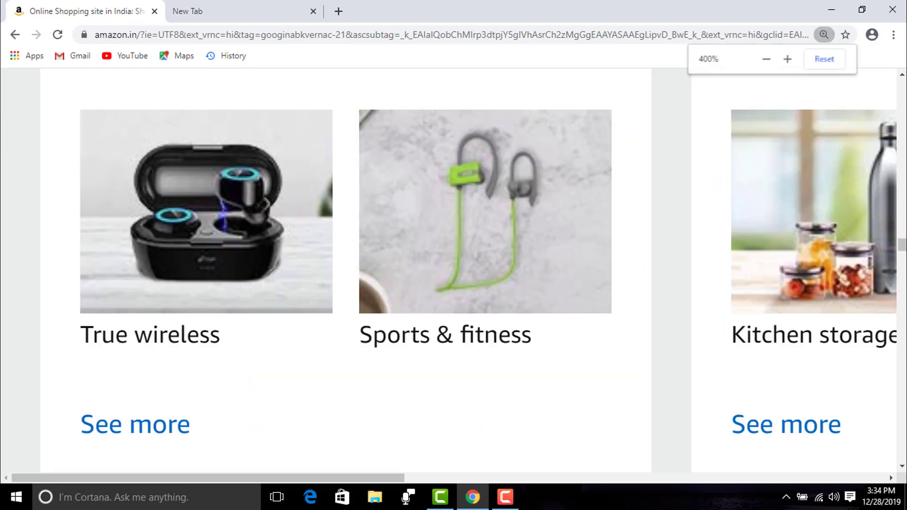
key("ctrl+plus")
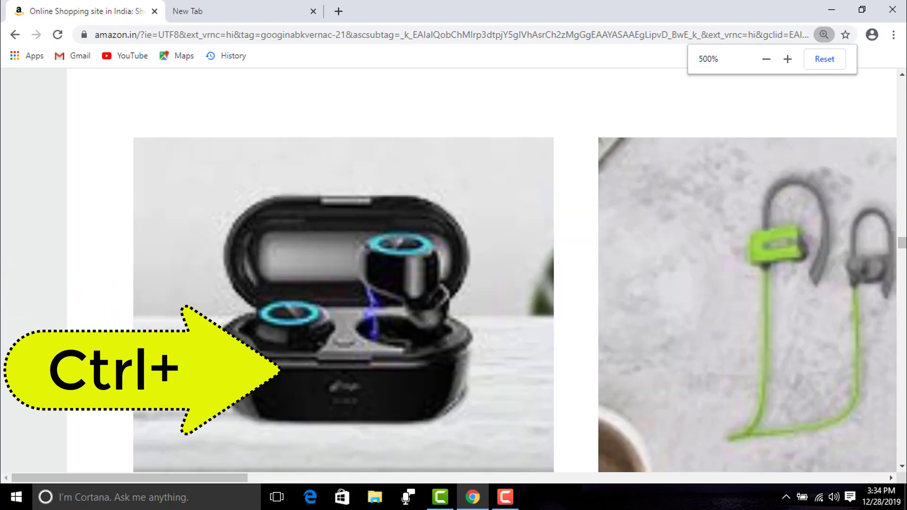
scroll(473, 269, "down", 5)
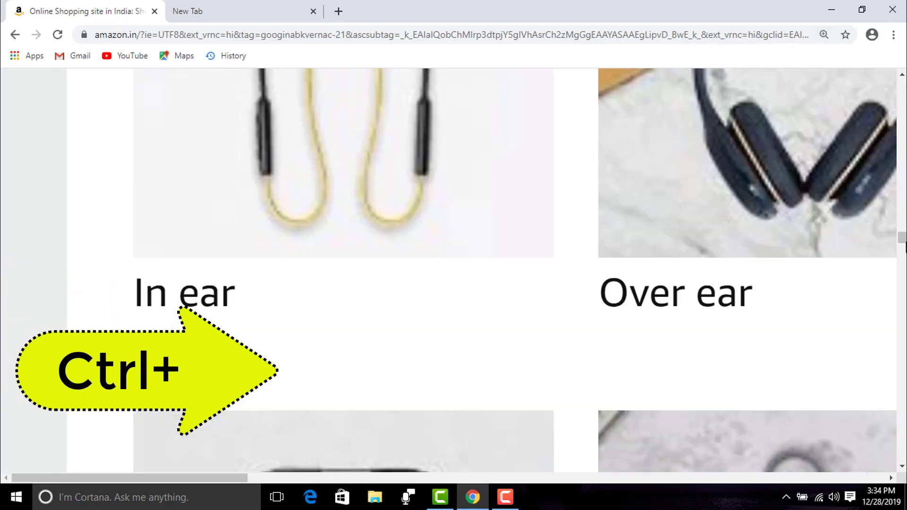
scroll(472, 269, "up", 3)
scroll(473, 269, "down", 3)
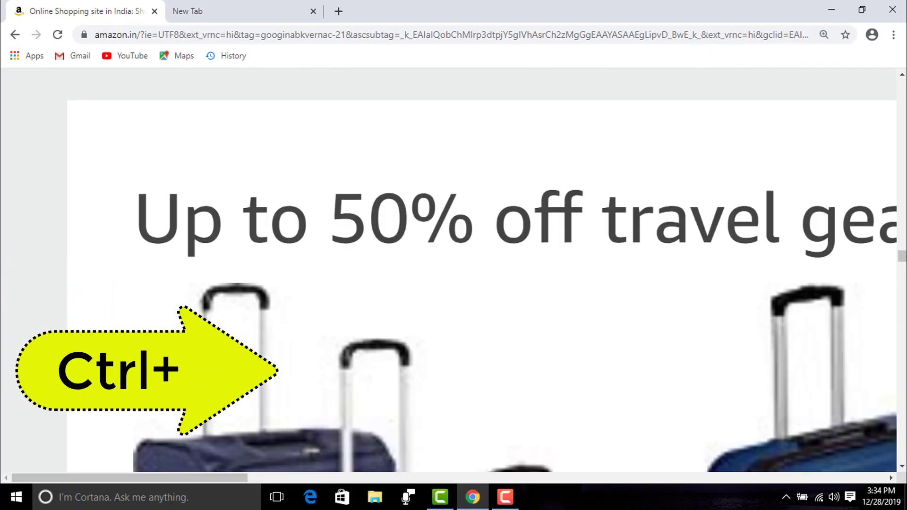
scroll(473, 269, "up", 5)
scroll(473, 269, "down", 3)
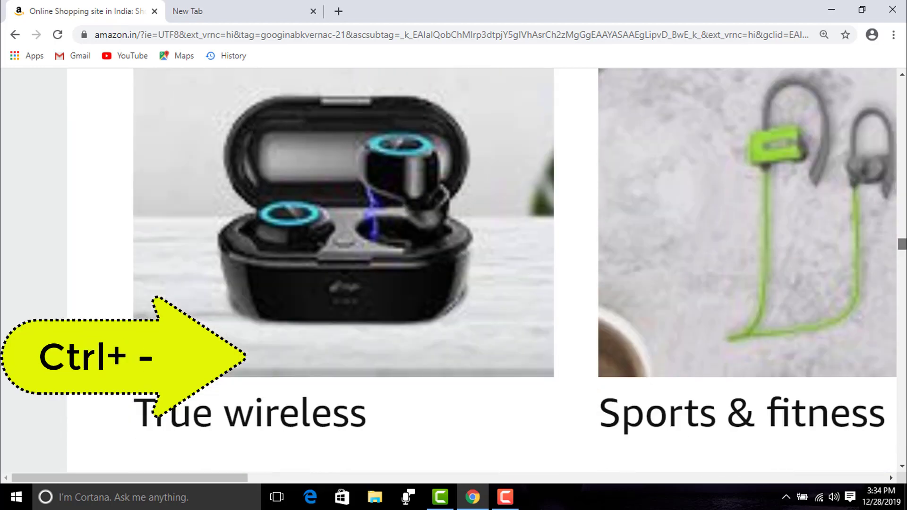
key("ctrl+minus")
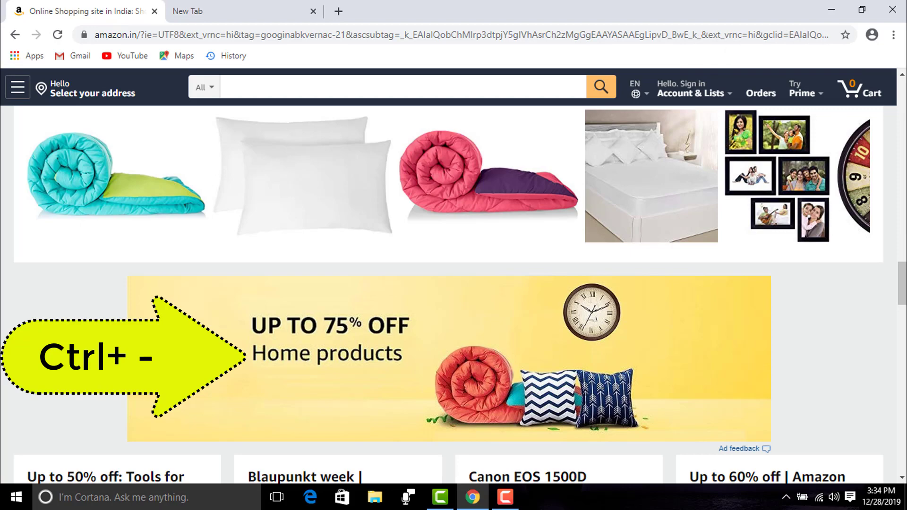
scroll(449, 284, "up", 5)
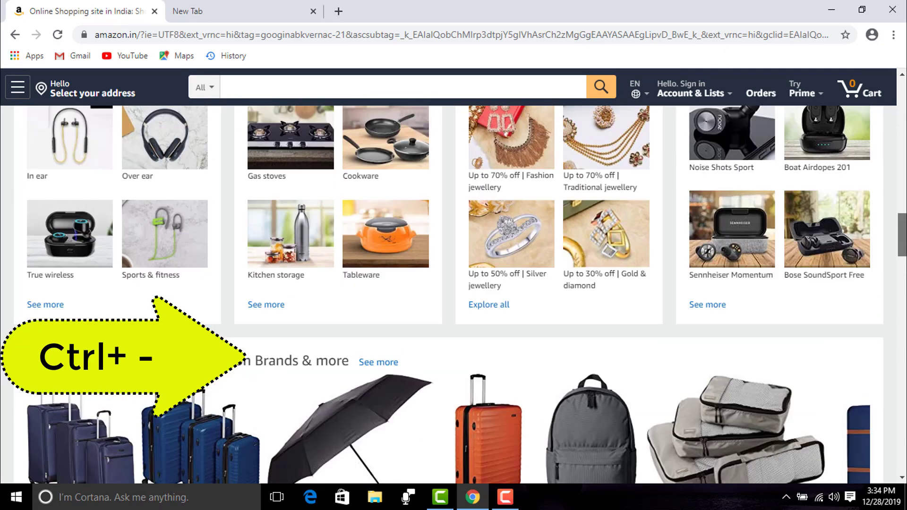
scroll(454, 293, "up", 1)
scroll(454, 293, "up", 2)
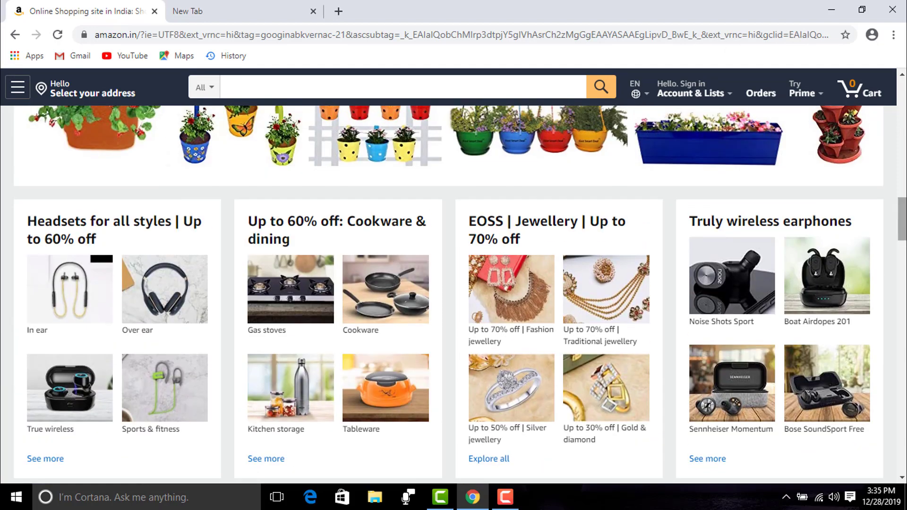
scroll(448, 293, "up", 1)
scroll(449, 293, "up", 1)
scroll(449, 292, "up", 3)
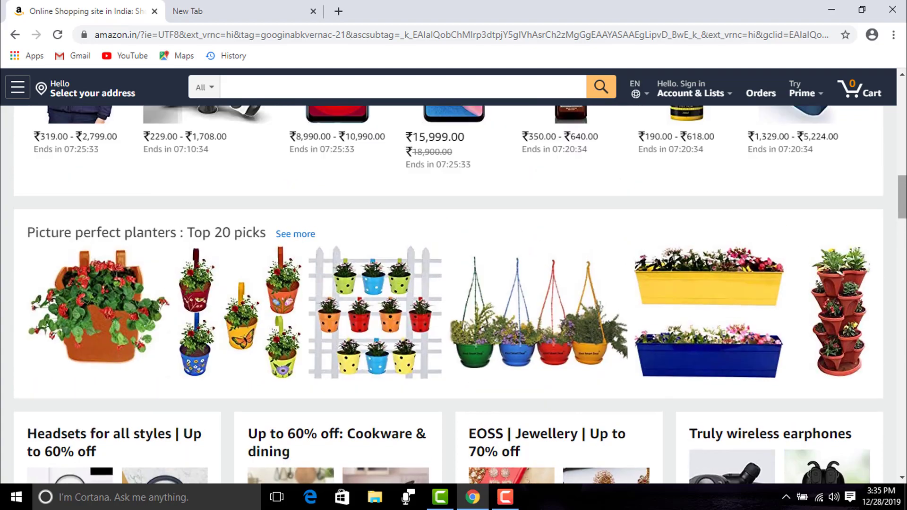
scroll(449, 293, "up", 5)
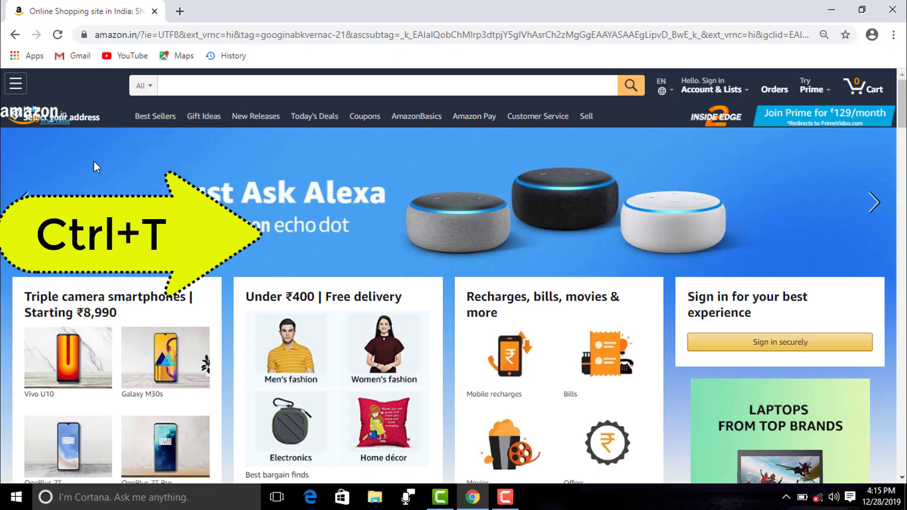
Open a blank New Tab page beside Amazon.in with Ctrl+T.
key("ctrl+t")
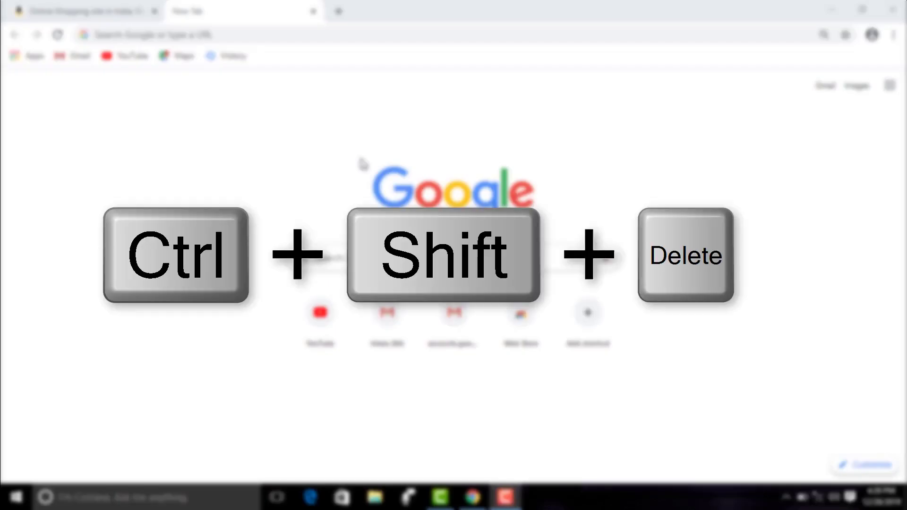
Clear the last hour's history, cookies and cache via Ctrl+Shift+Delete, then close Settings.
key("ctrl+shift+Delete")
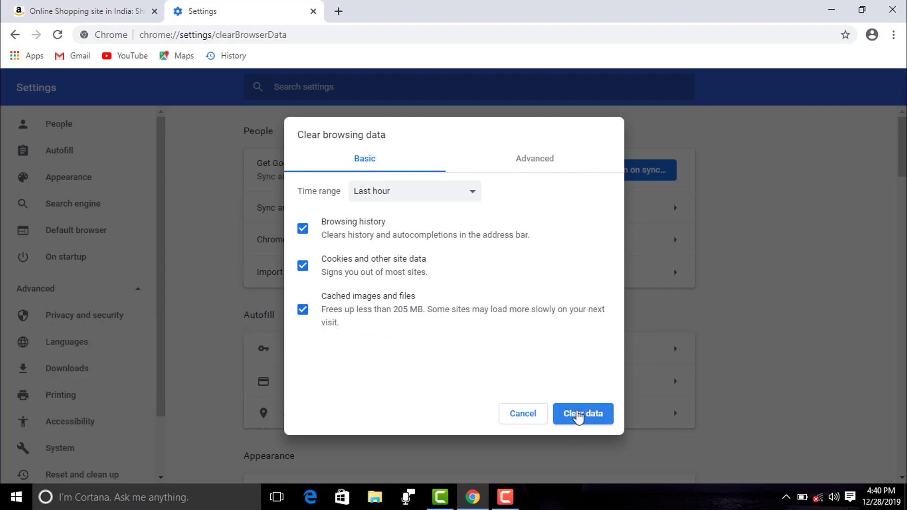
left_click(579, 417)
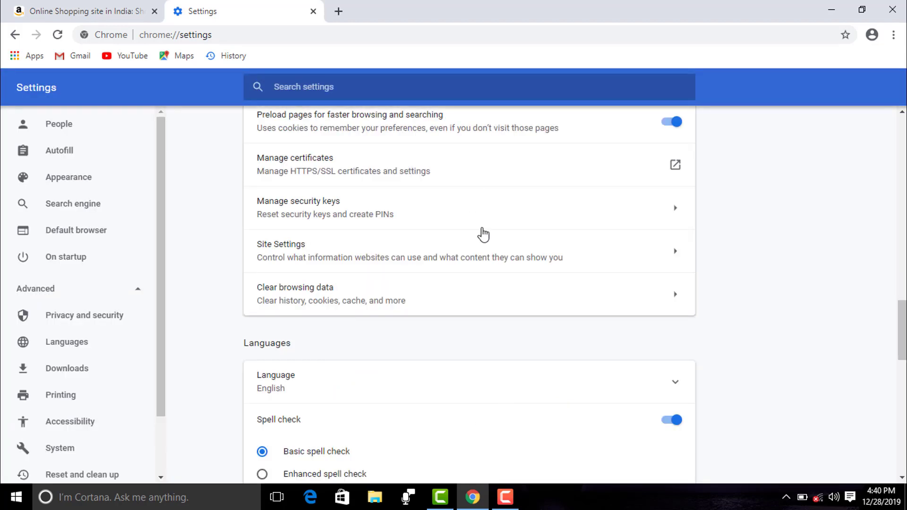
left_click(313, 12)
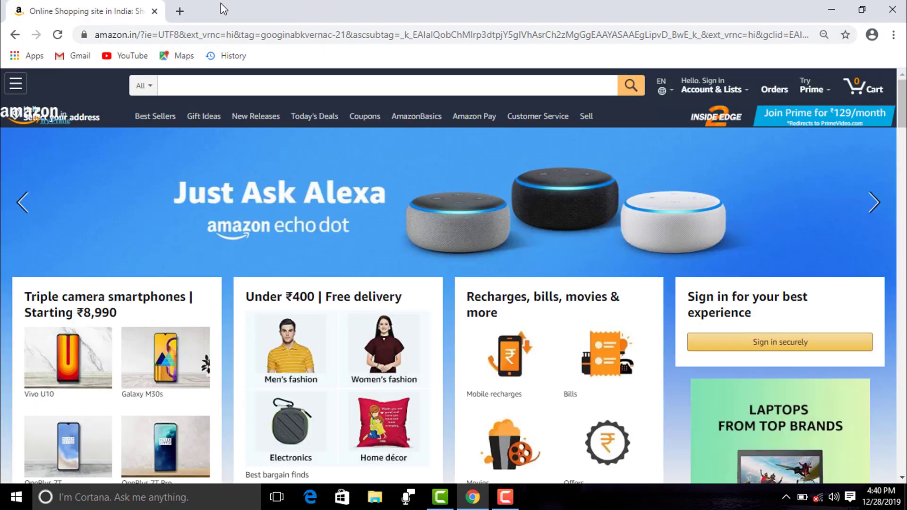
Add another new tab next to the Amazon.in tab with the tab strip's + button.
left_click(181, 11)
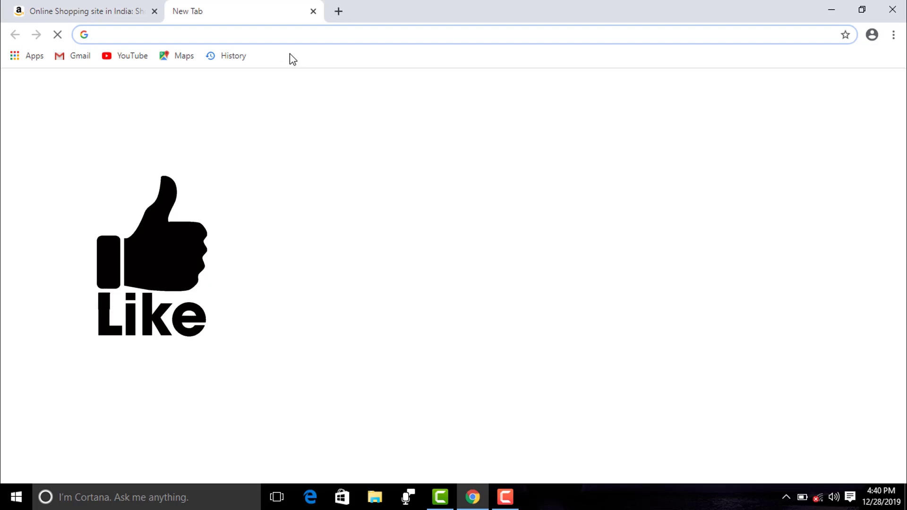